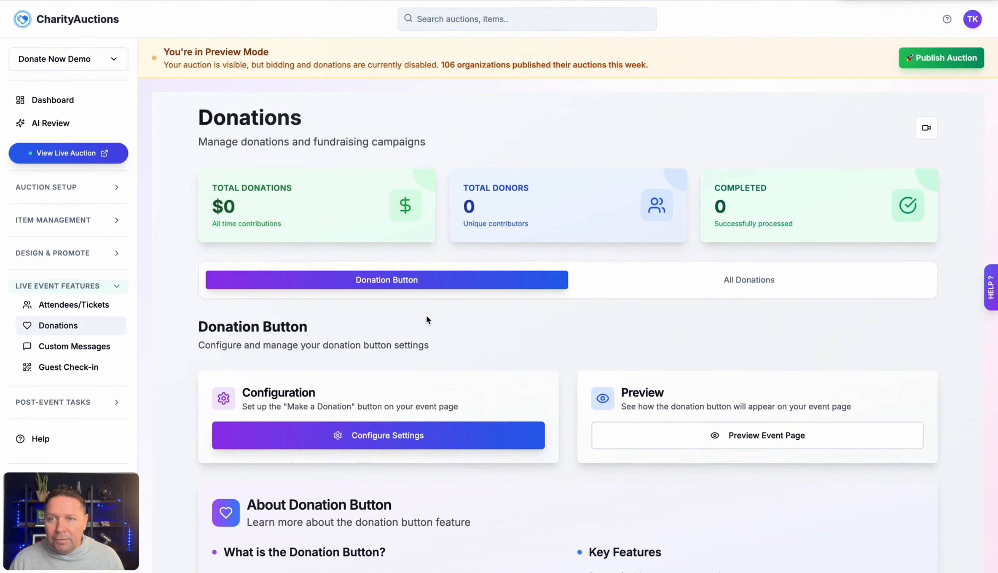
Open the donation button's configuration settings and enable the donation button for the event page
scroll(529, 308, down, 1)
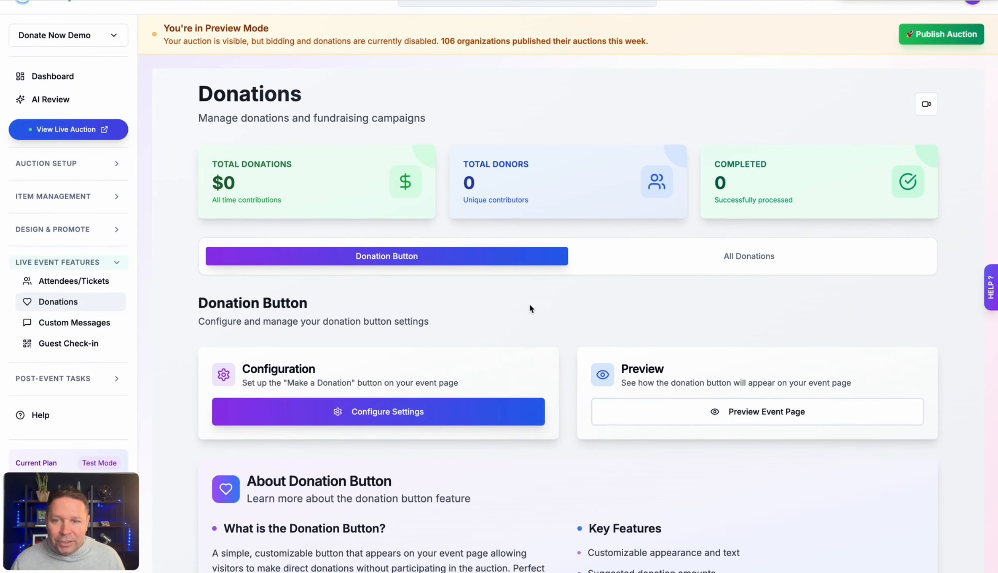
scroll(529, 308, down, 2)
scroll(529, 308, up, 3)
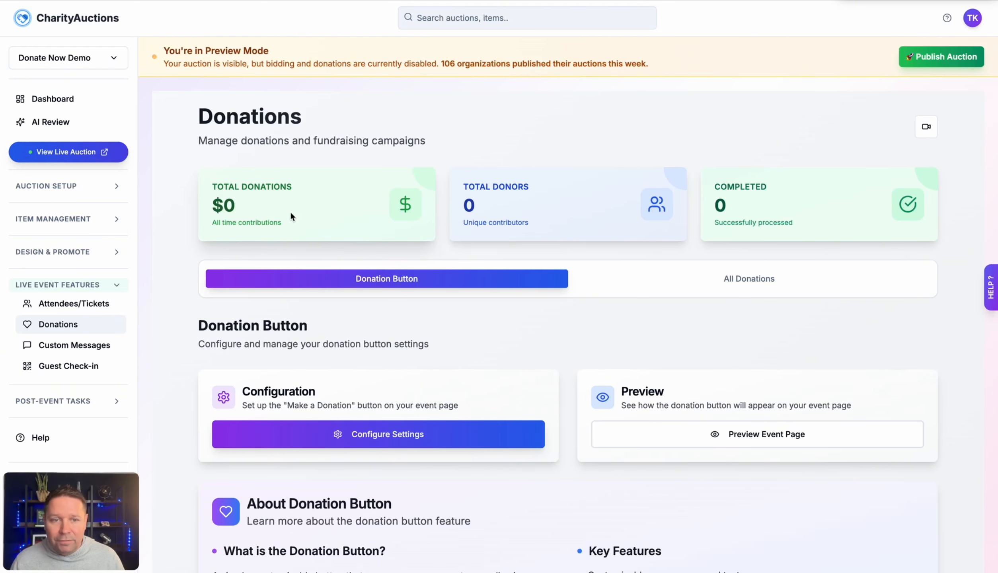
scroll(300, 214, down, 3)
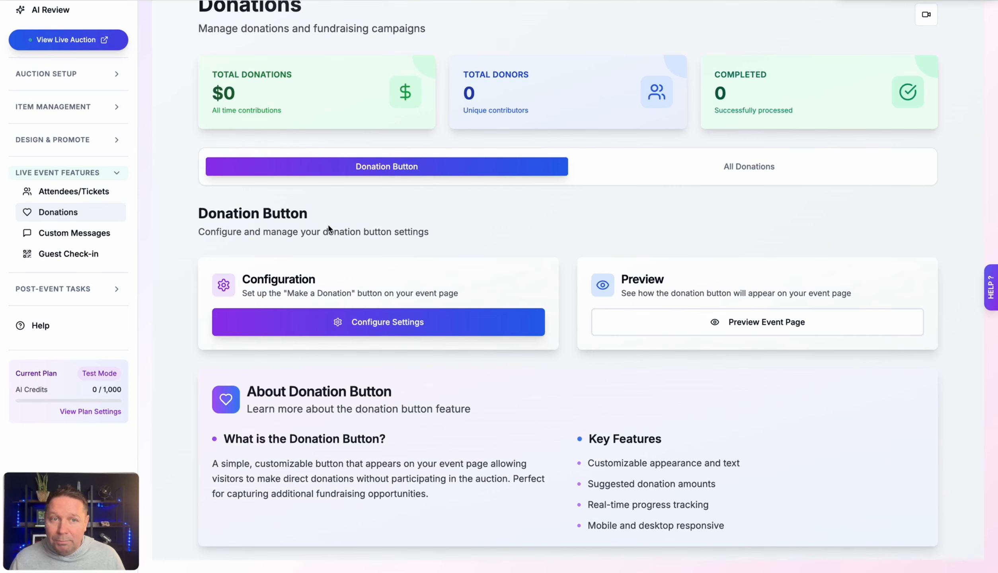
click(383, 323)
scroll(231, 297, down, 3)
scroll(230, 302, down, 1)
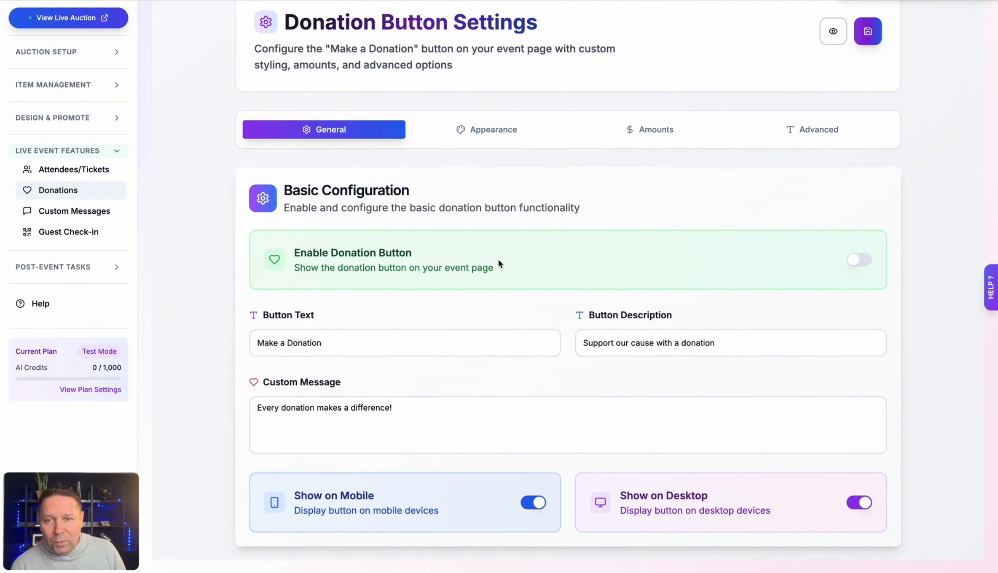
click(857, 262)
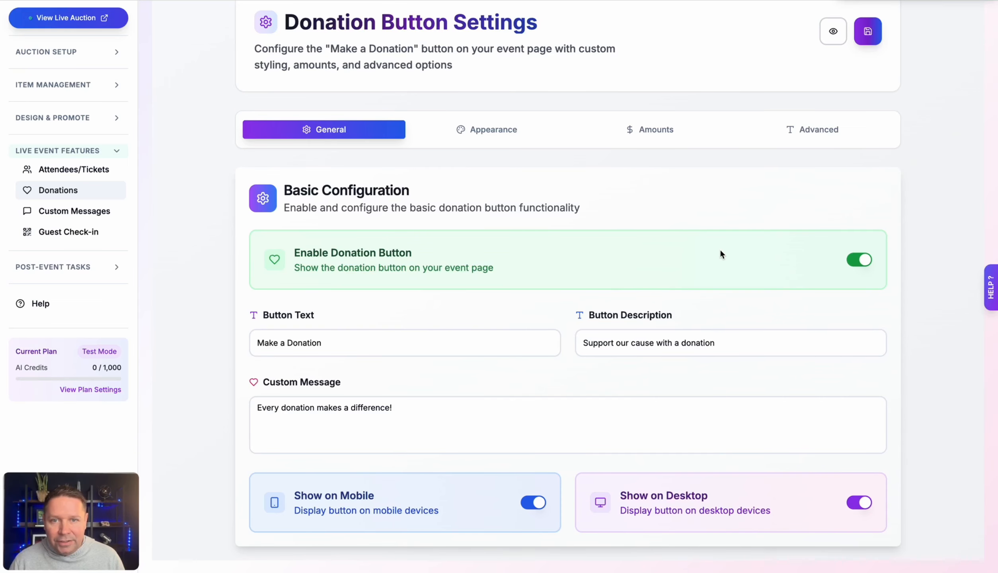
Open the Appearance settings and examine the display style options and the live preview of Auction Item Style
click(487, 131)
scroll(531, 213, down, 4)
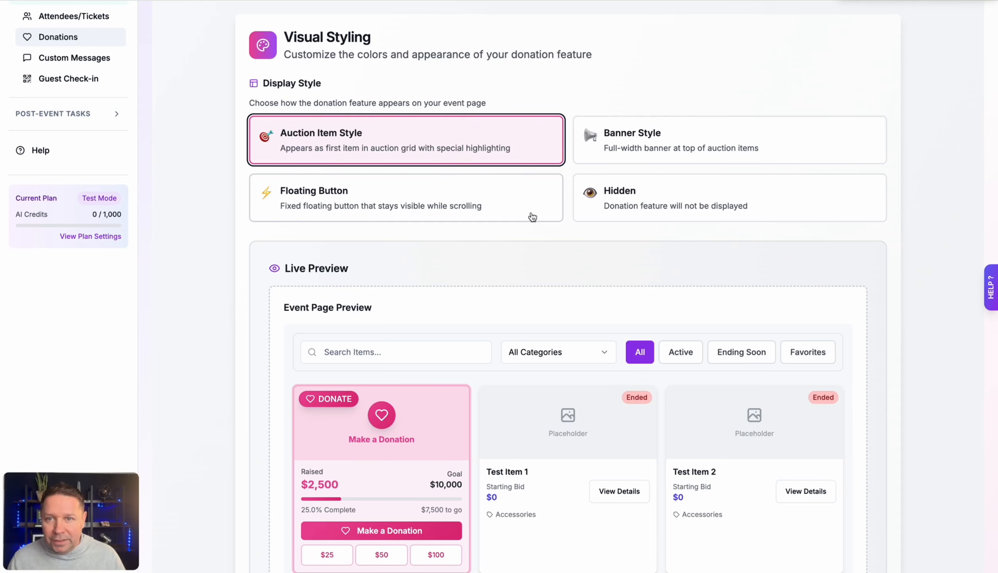
scroll(531, 216, down, 1)
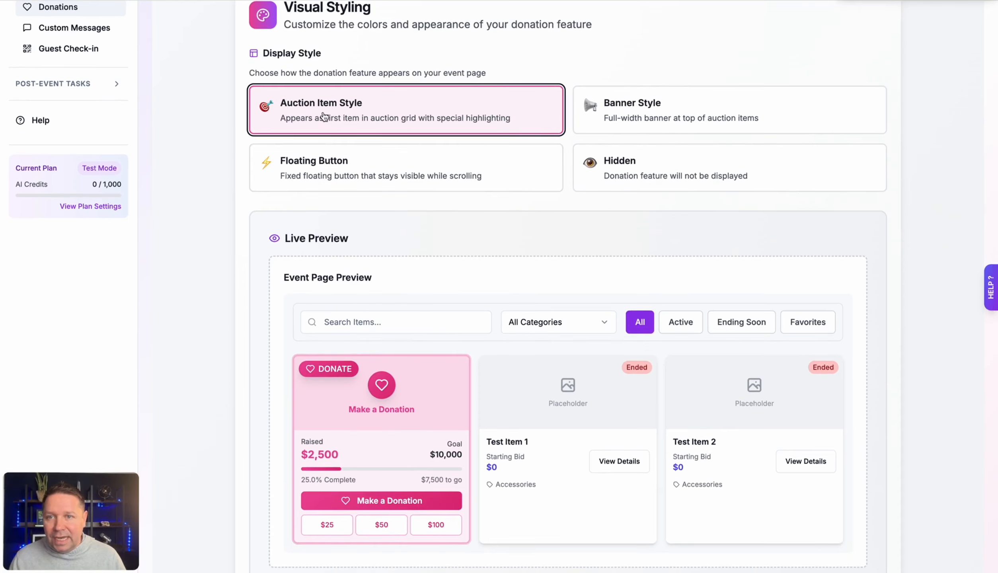
scroll(365, 137, down, 1)
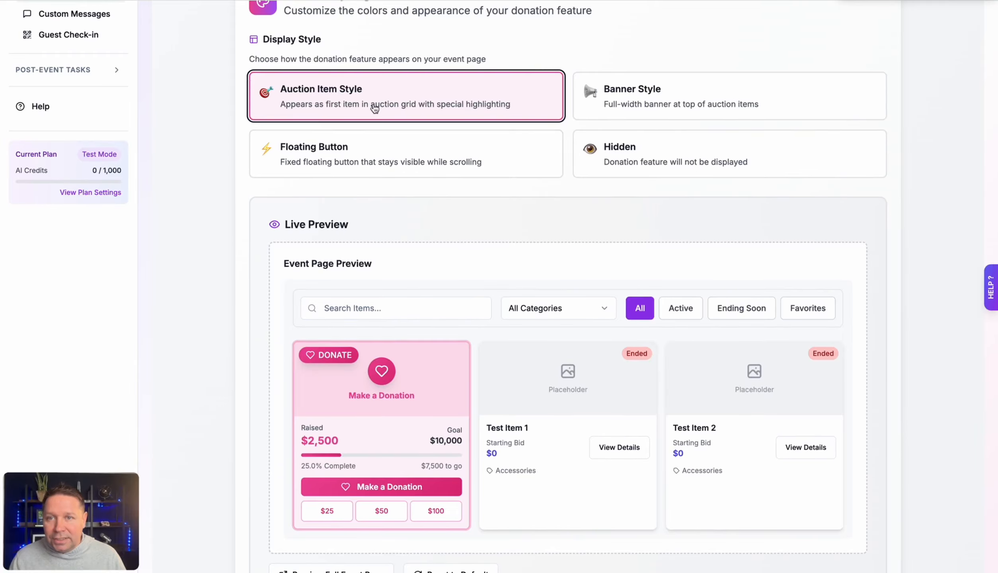
scroll(392, 283, down, 2)
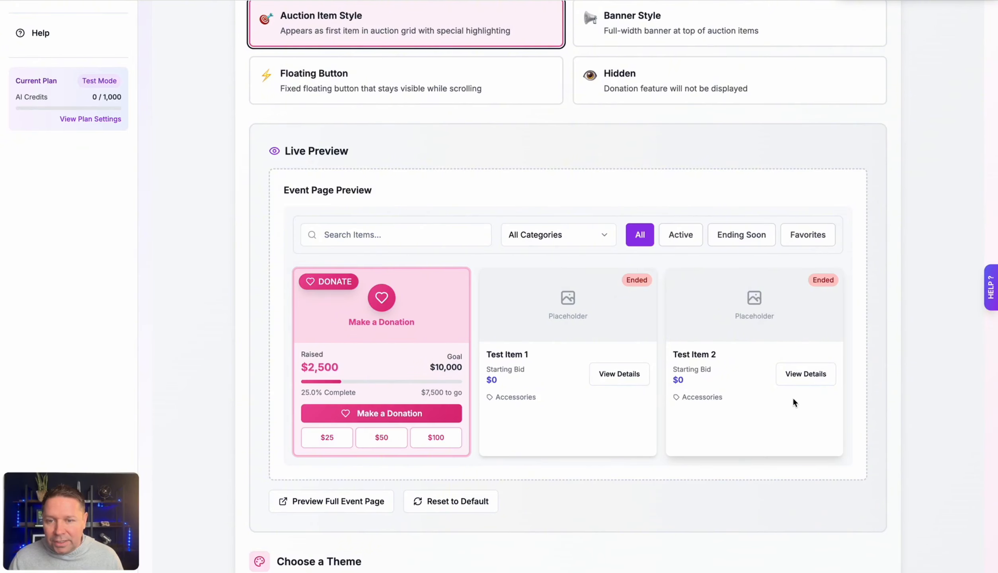
scroll(671, 110, up, 2)
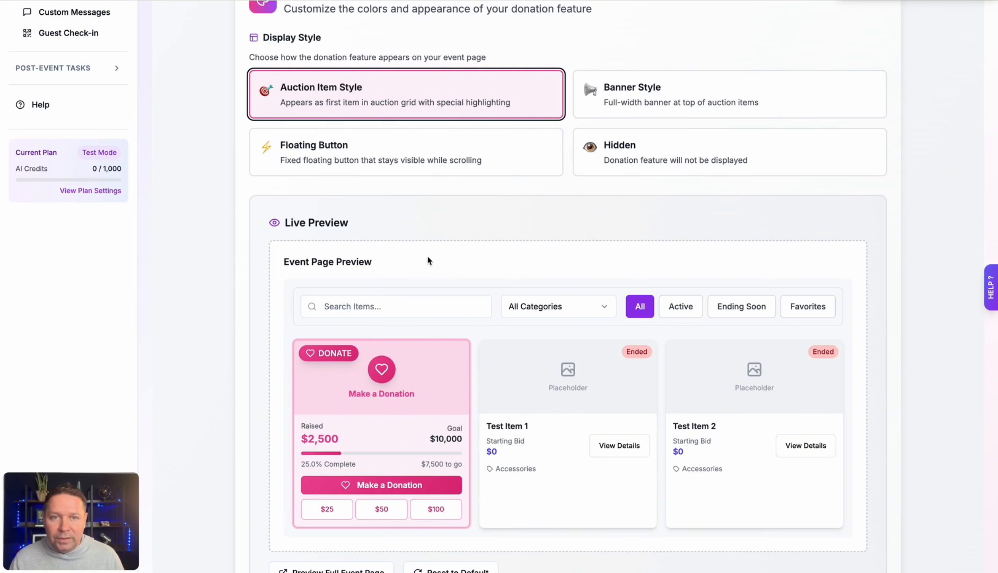
Try the Banner Style and Floating Button display styles in the live preview
click(670, 90)
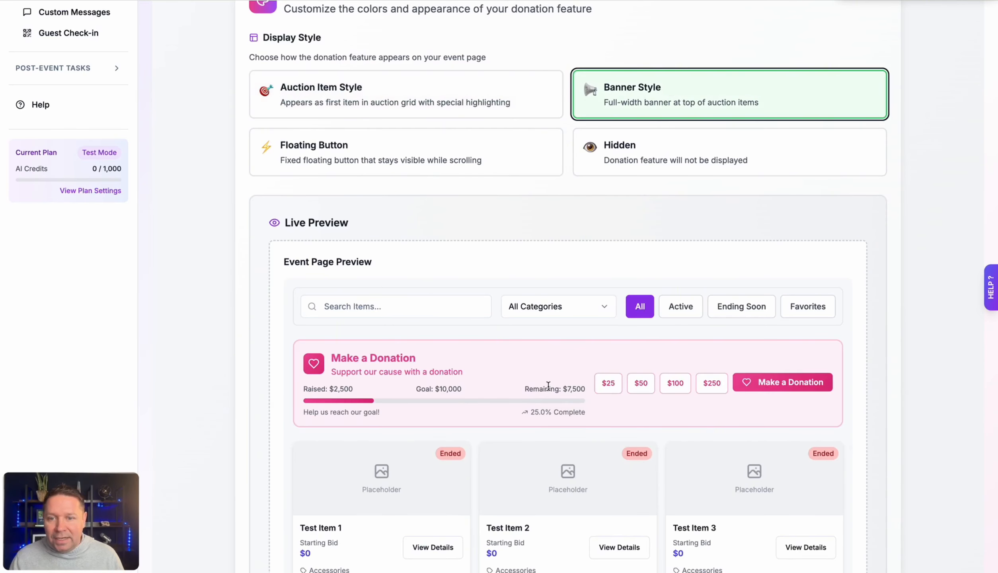
scroll(530, 377, down, 1)
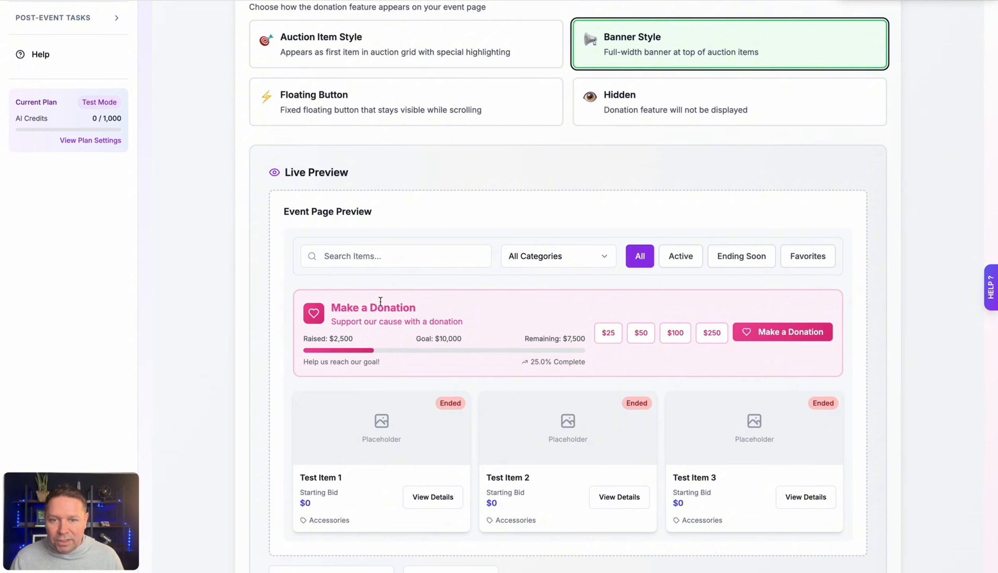
click(383, 98)
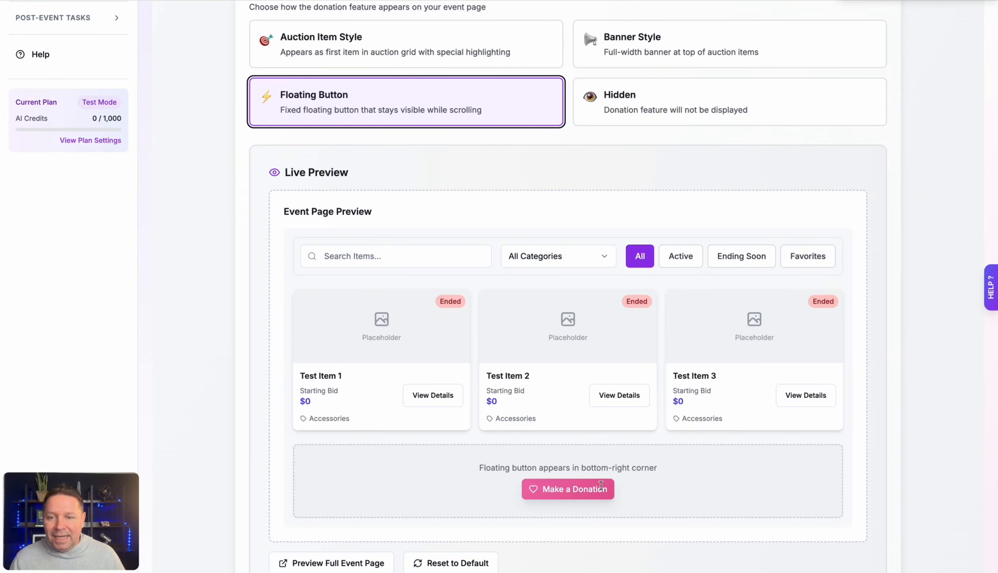
scroll(529, 354, up, 3)
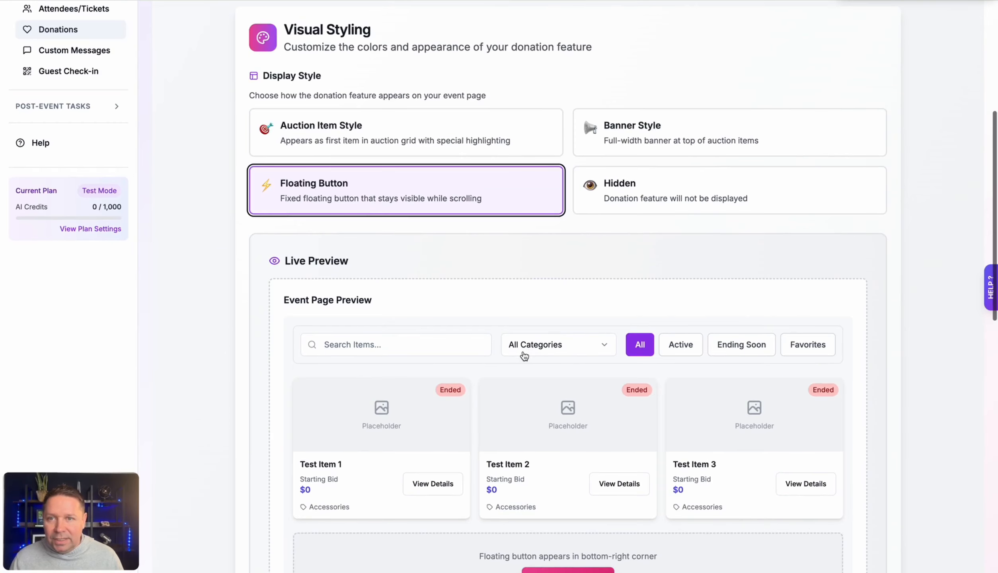
Select Auction Item Style as the display style and check the donation card on the public event page
click(389, 140)
scroll(424, 301, down, 5)
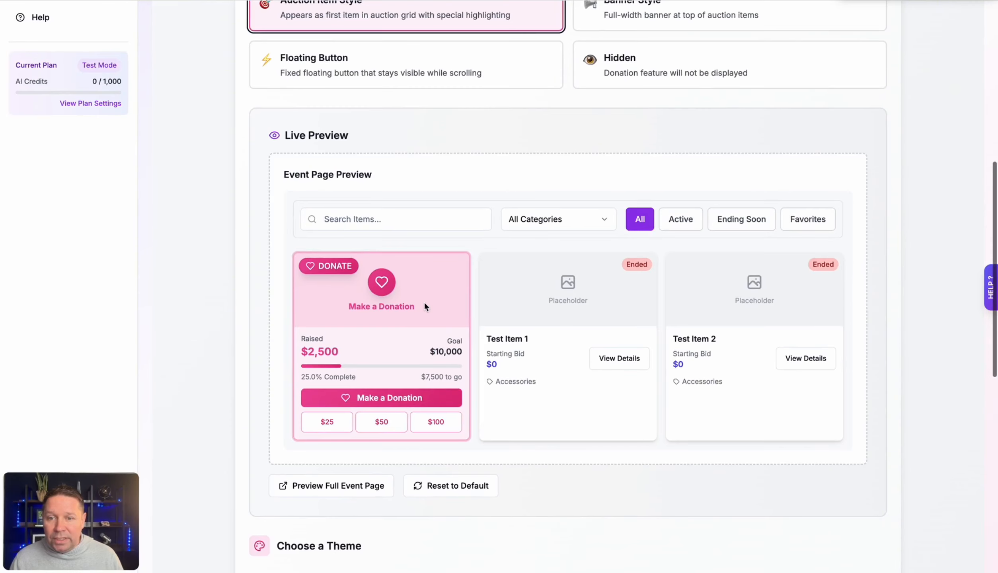
scroll(392, 174, up, 3)
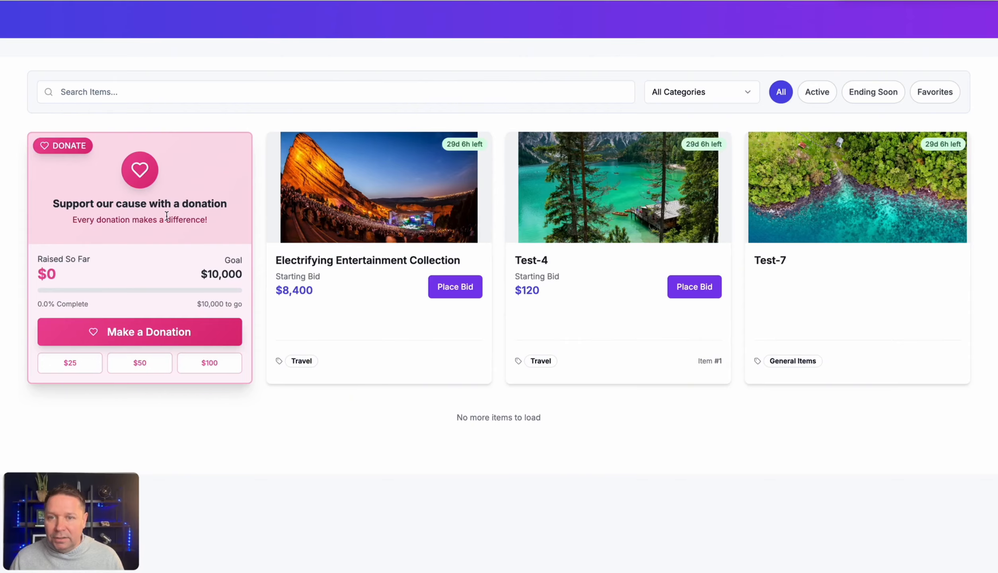
scroll(167, 215, up, 4)
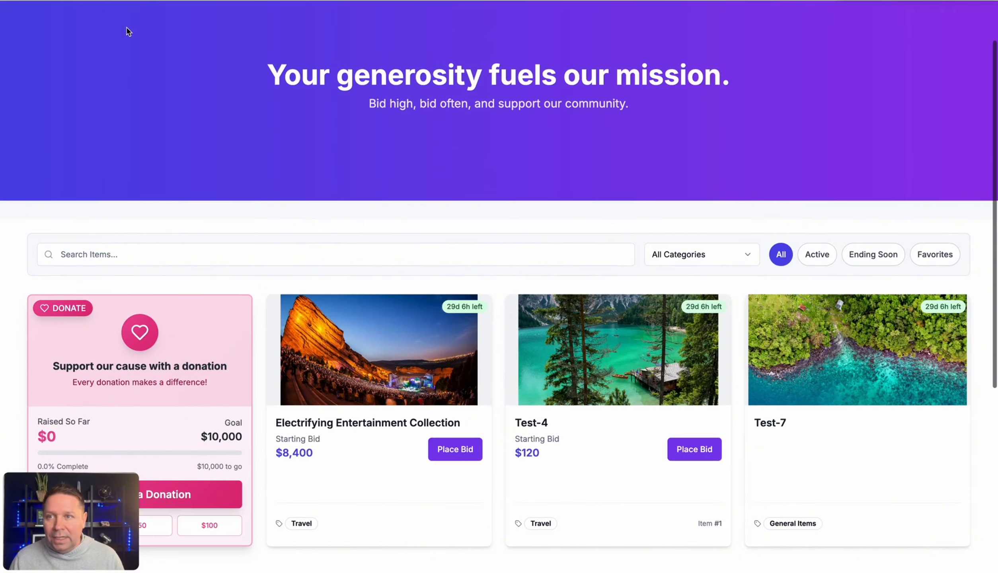
key(ctrl+shift+Tab)
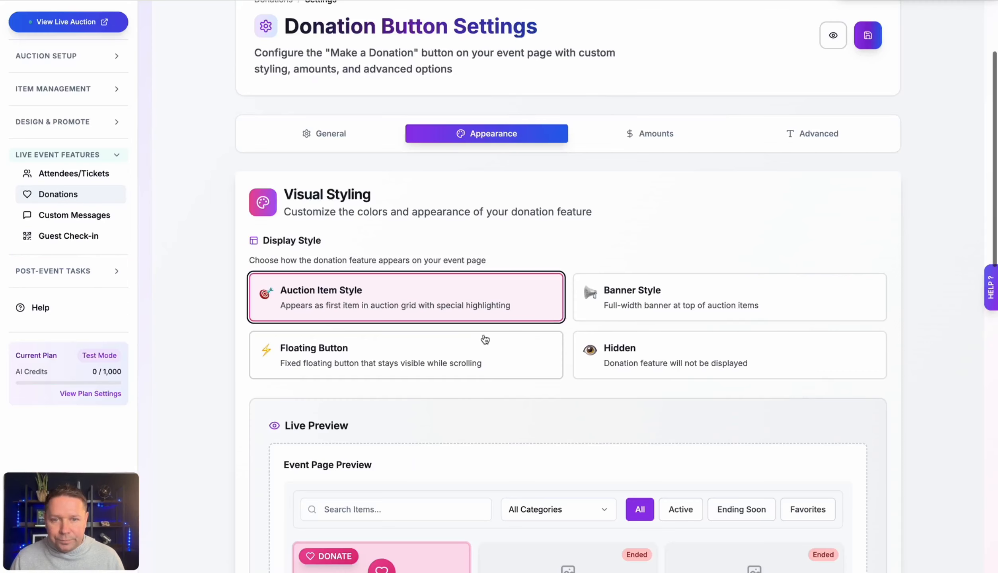
Switch the display style to Banner Style and examine the full-width donation banner on the event page
click(698, 299)
key(ctrl+Tab)
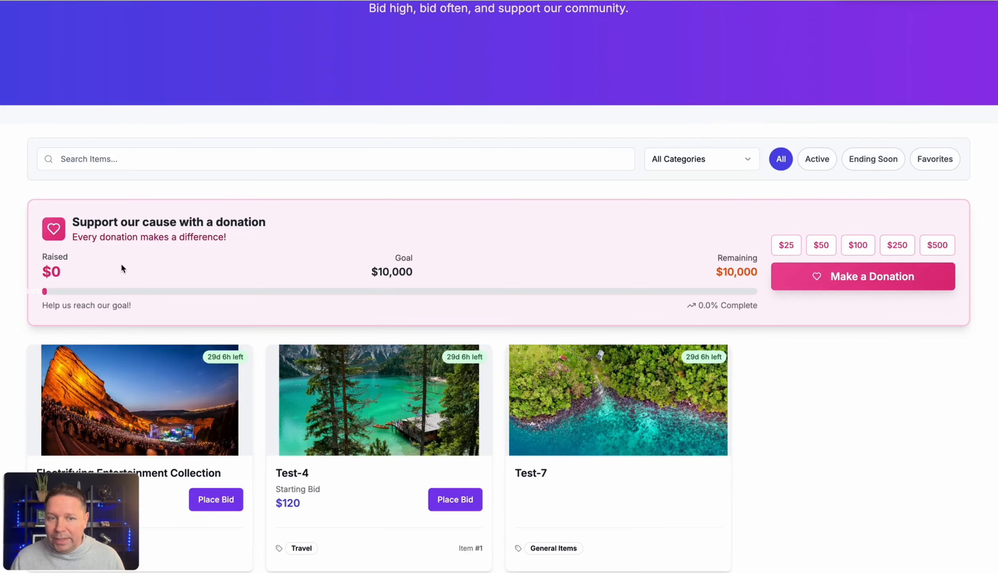
scroll(121, 267, down, 1)
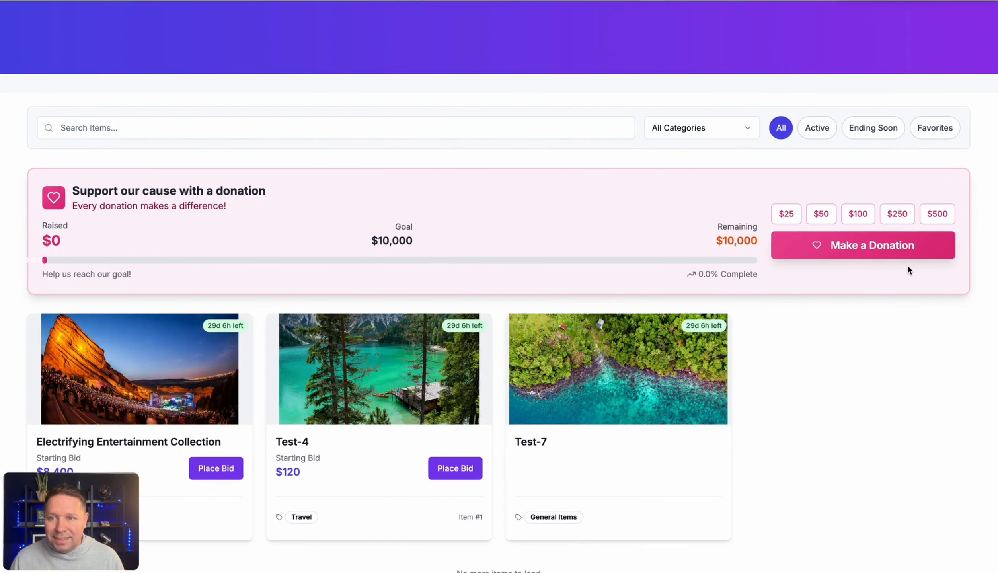
scroll(835, 476, down, 2)
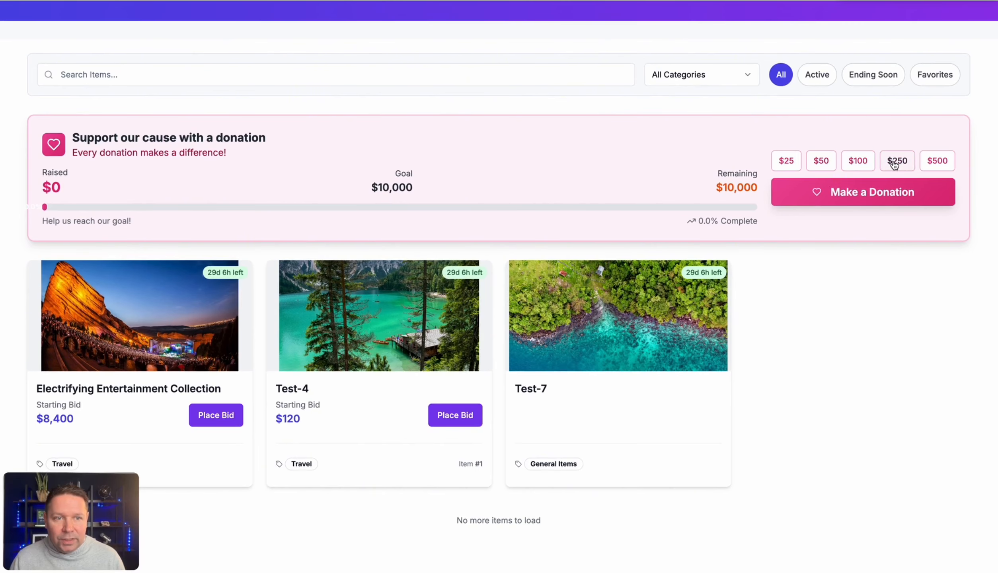
scroll(879, 179, down, 1)
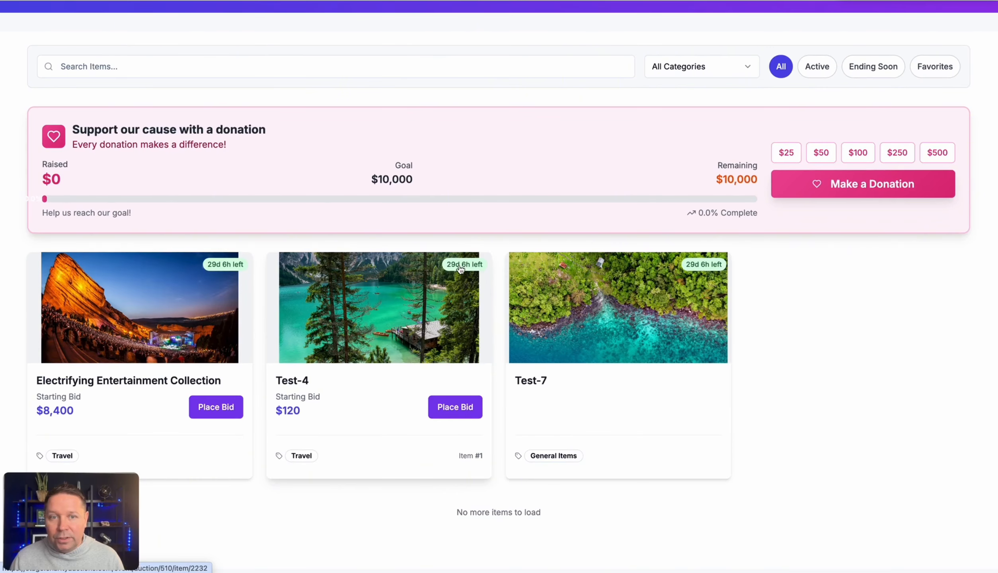
scroll(363, 238, up, 5)
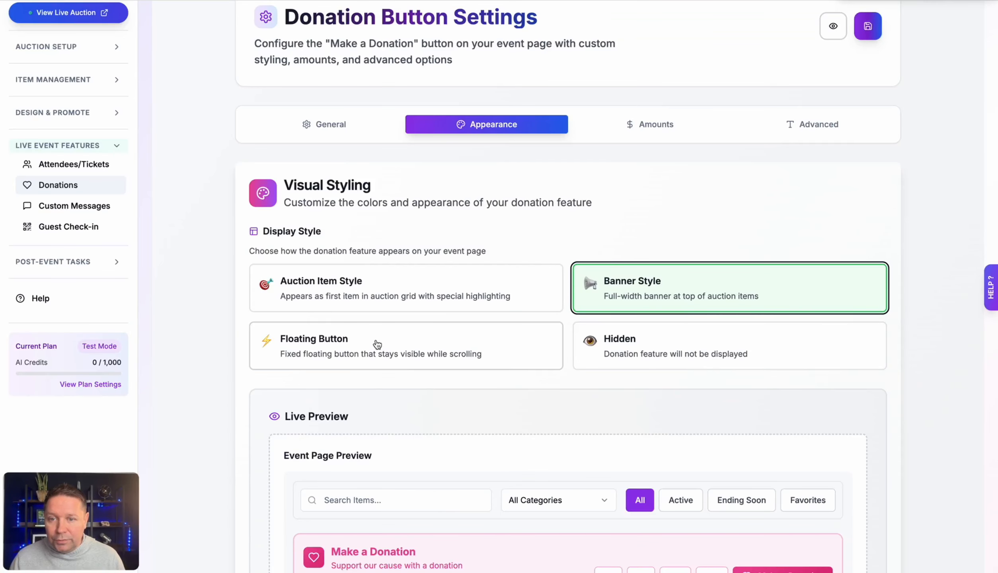
Set the display style to Floating Button and check on the event page that it opens the donation form
click(378, 344)
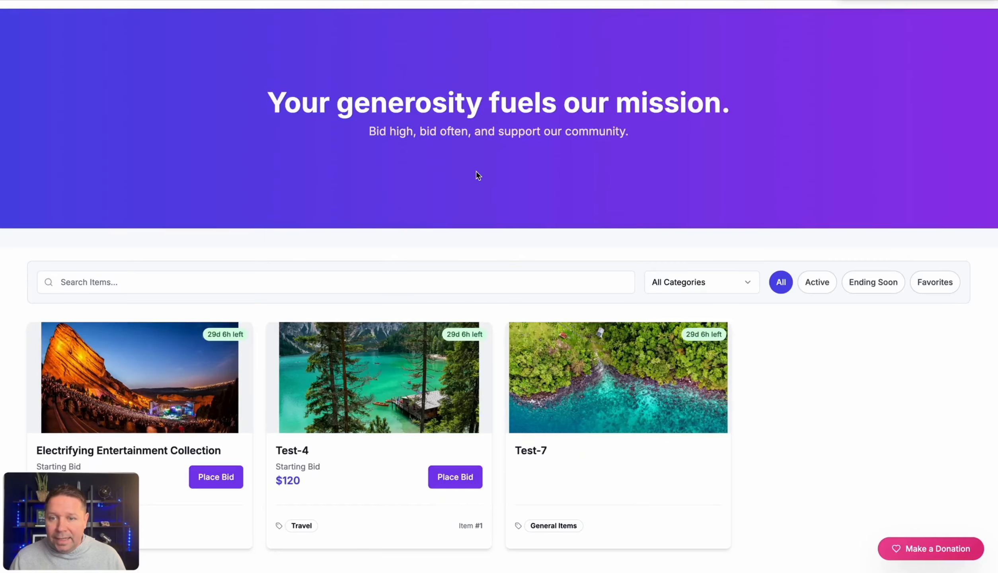
click(928, 552)
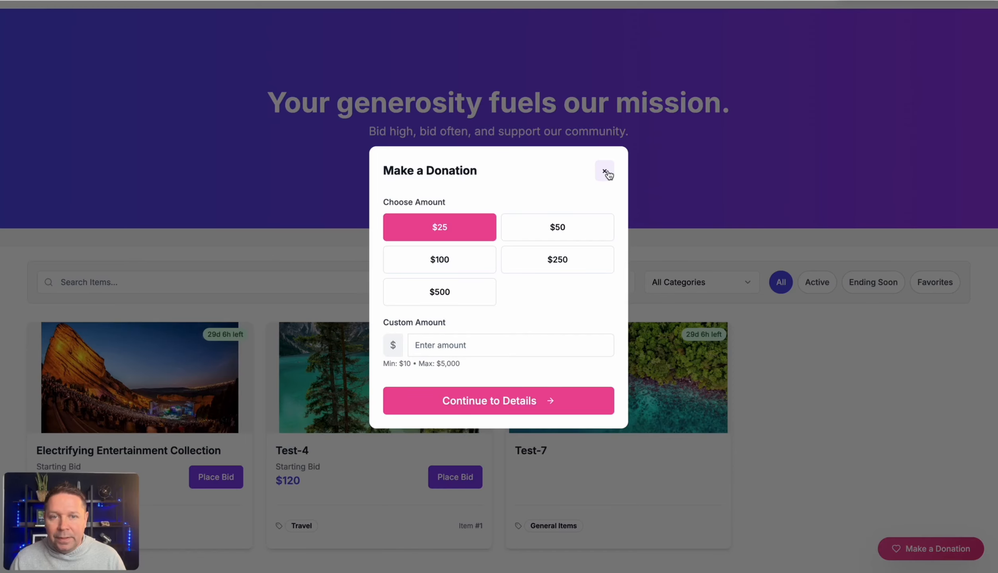
click(605, 172)
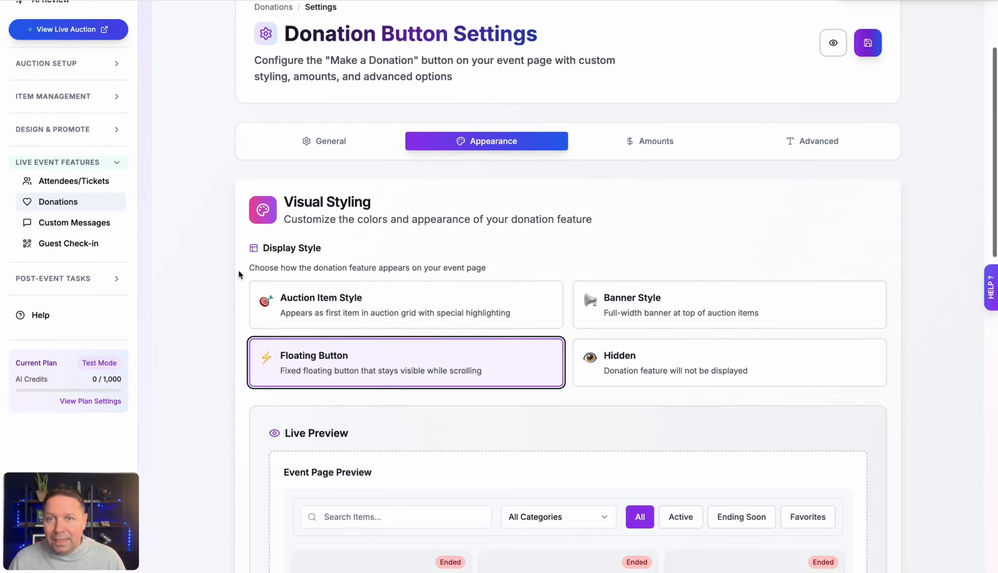
Try the Ocean Blue and Crimson Red color themes for the donation button
scroll(479, 271, down, 5)
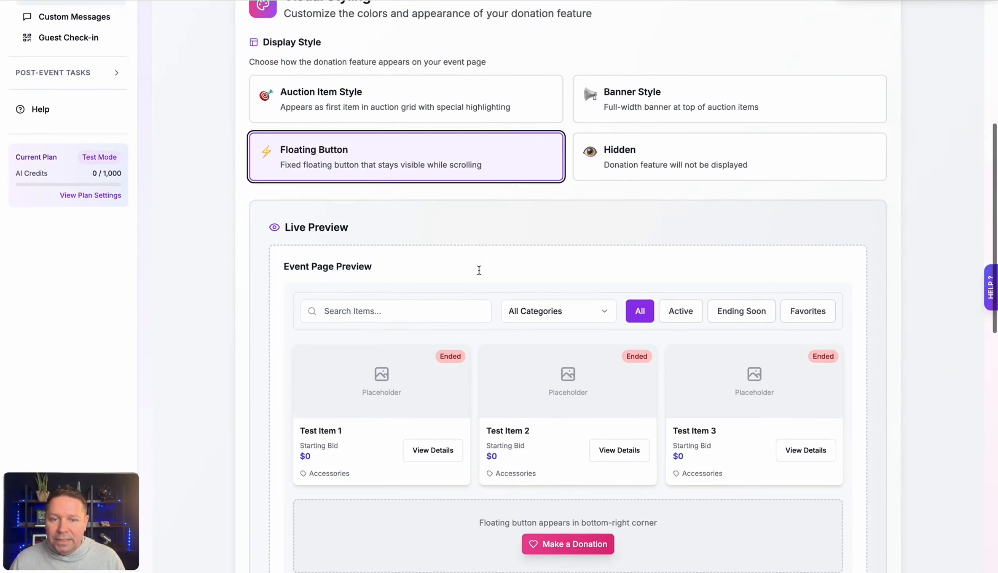
scroll(478, 269, down, 5)
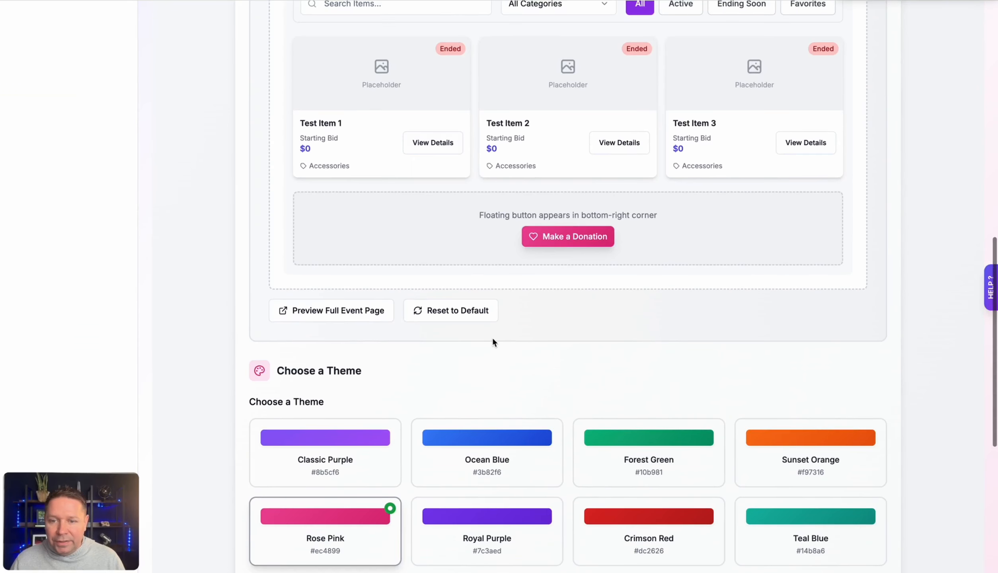
scroll(491, 337, down, 3)
scroll(492, 342, down, 3)
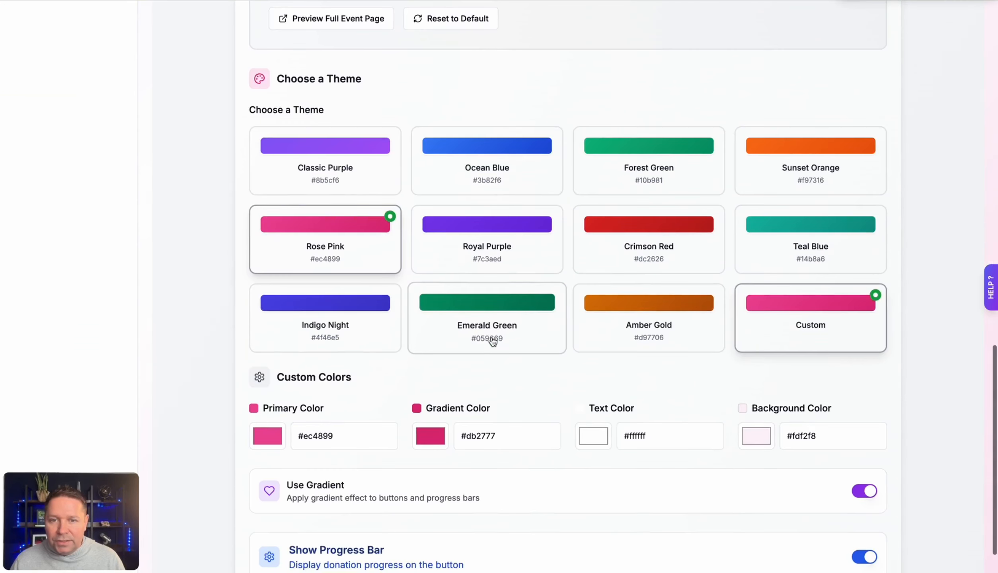
click(484, 172)
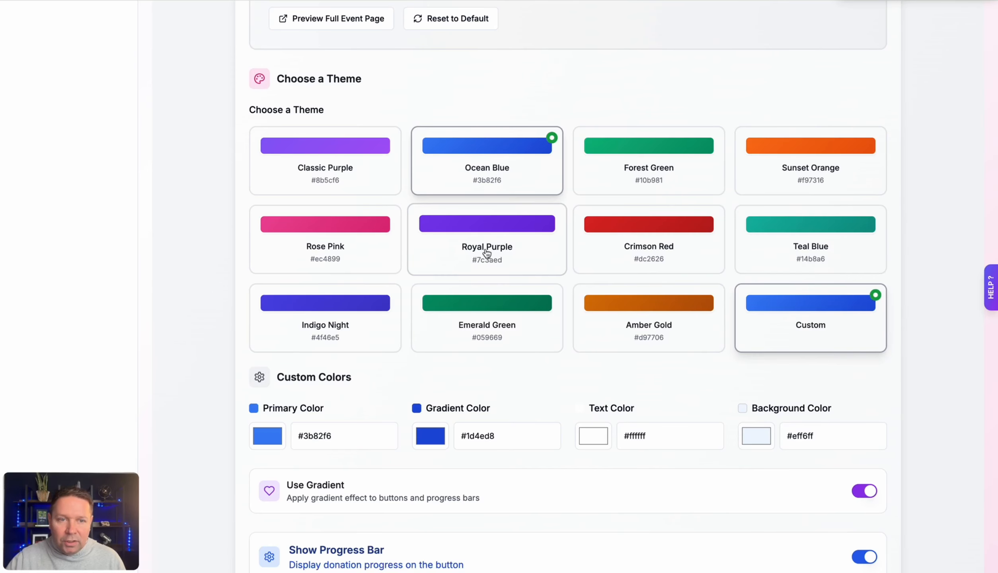
click(633, 239)
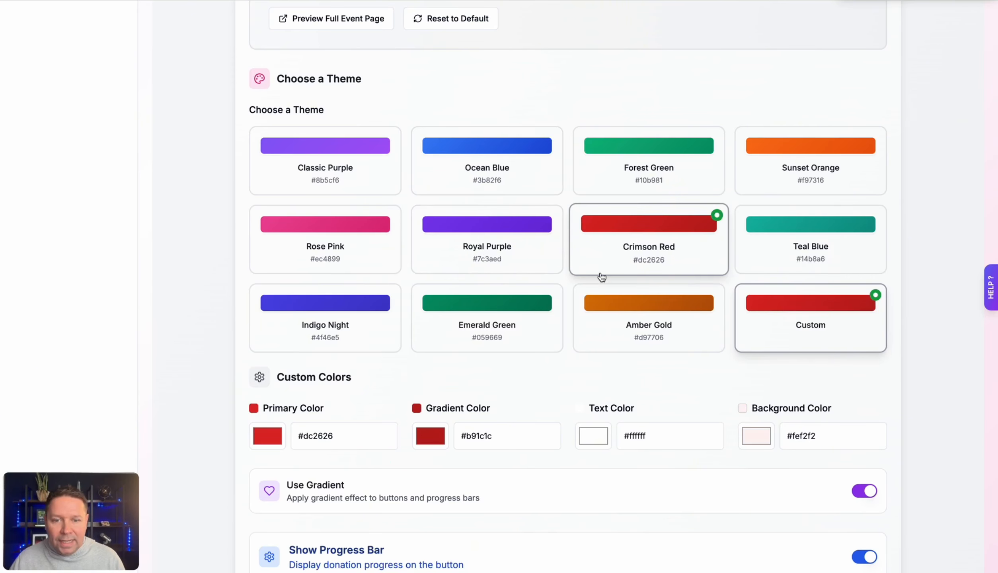
Try the Use Gradient option, leaving it on, and apply the Indigo Night theme to the donation button
scroll(576, 292, down, 1)
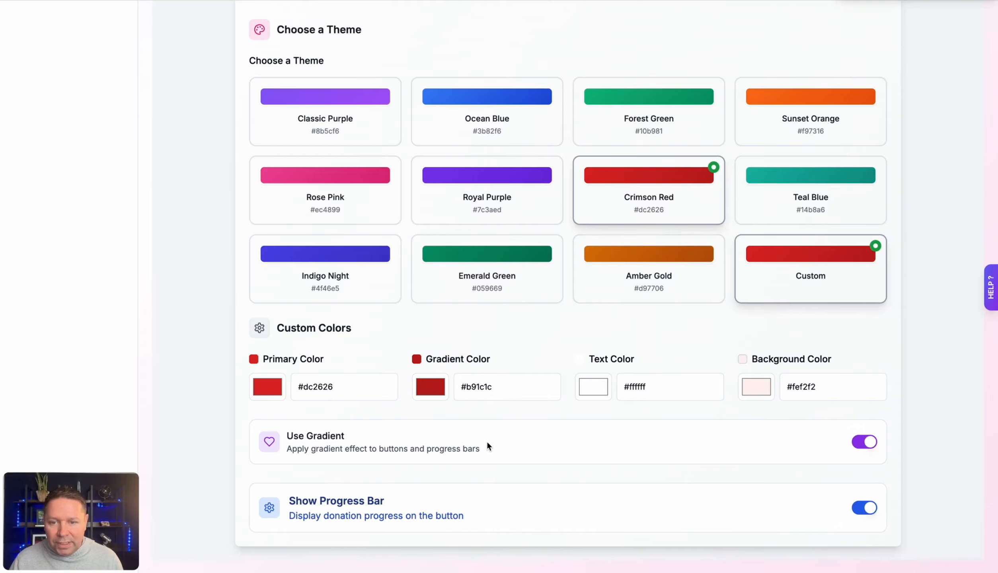
click(866, 444)
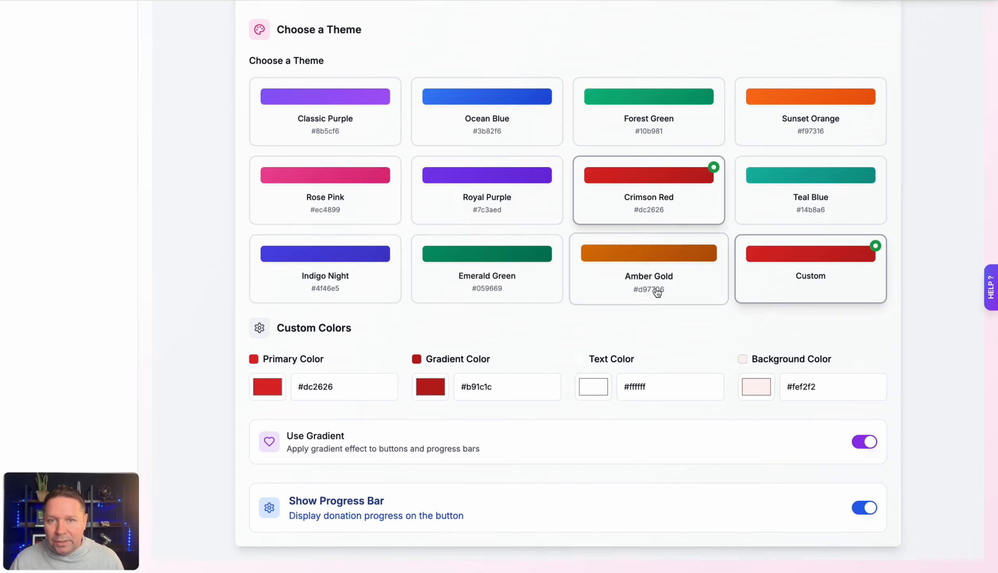
scroll(493, 199, up, 1)
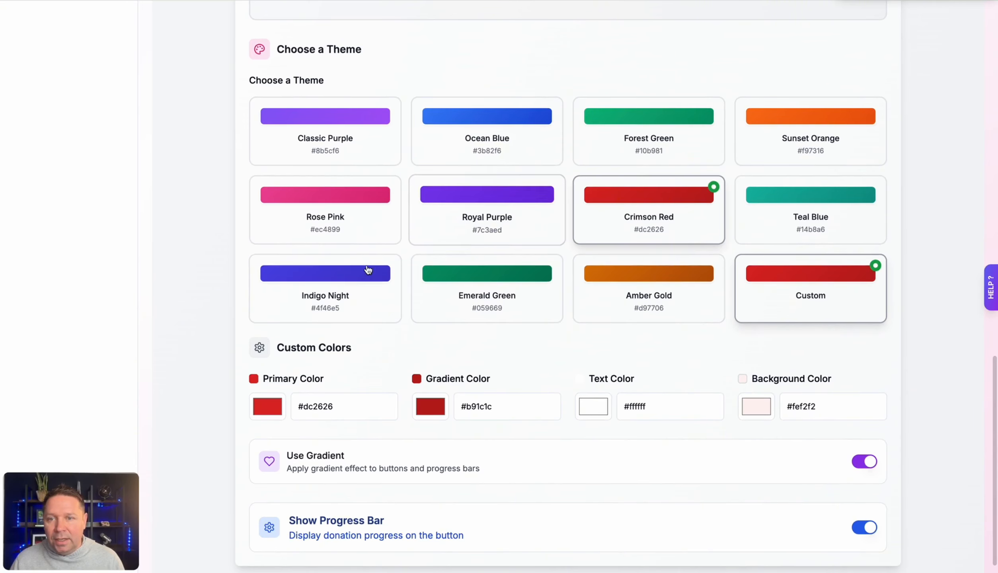
click(354, 278)
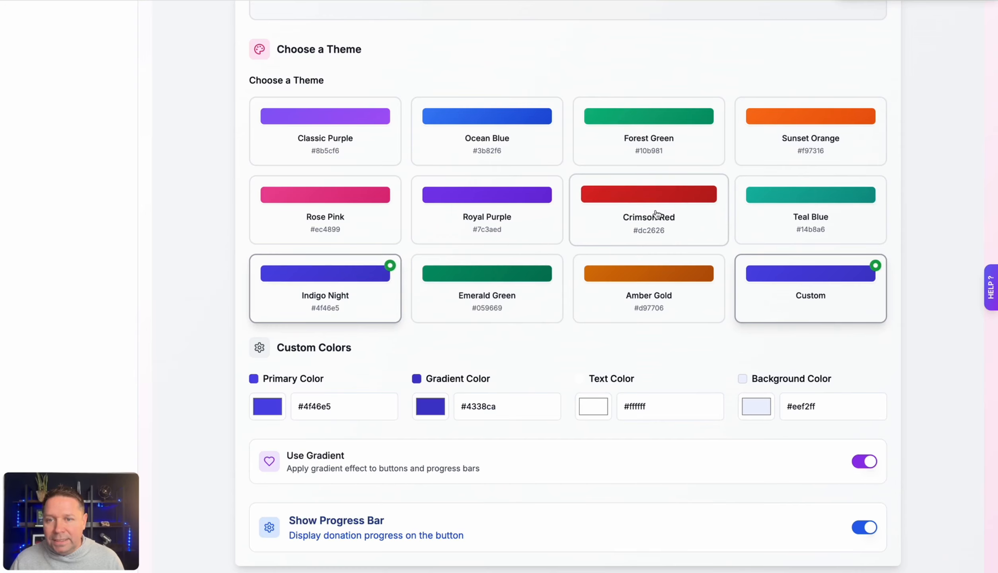
Examine the Indigo Night donation card in the event page's auction grid and open its donation form
scroll(657, 199, up, 3)
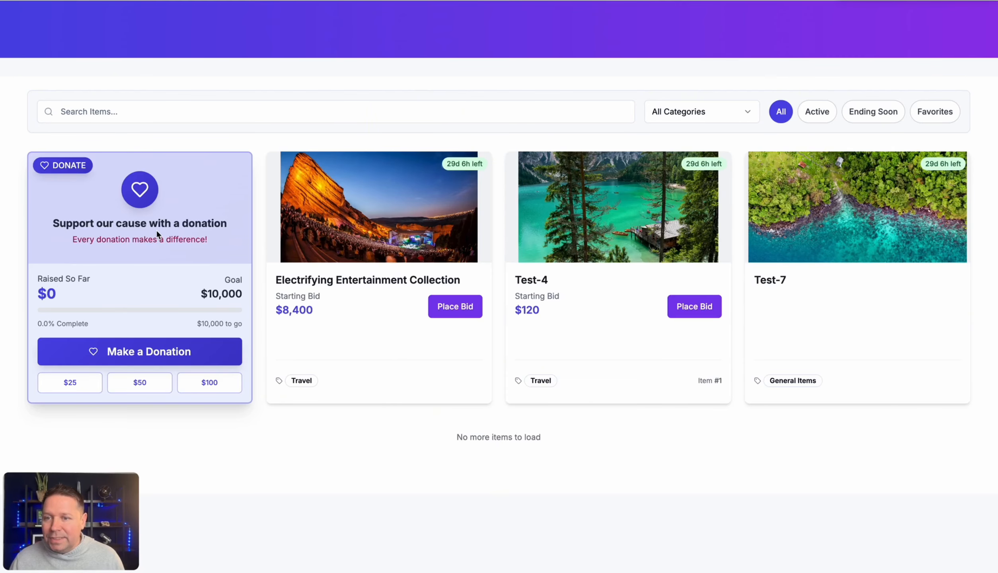
click(160, 355)
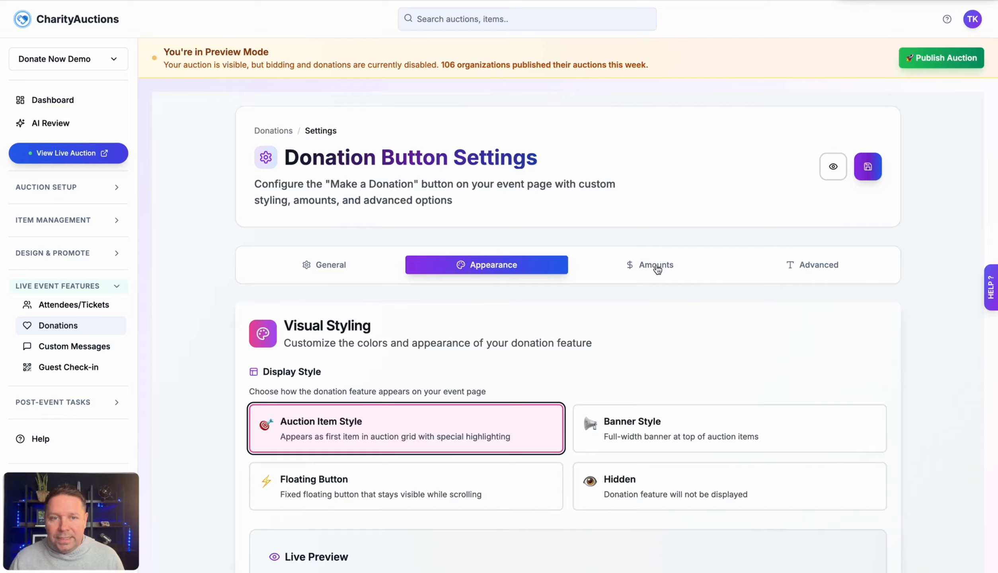
Open the donation amount settings and examine the Fundraising Goal and Current Amount fields
click(657, 269)
scroll(489, 329, down, 3)
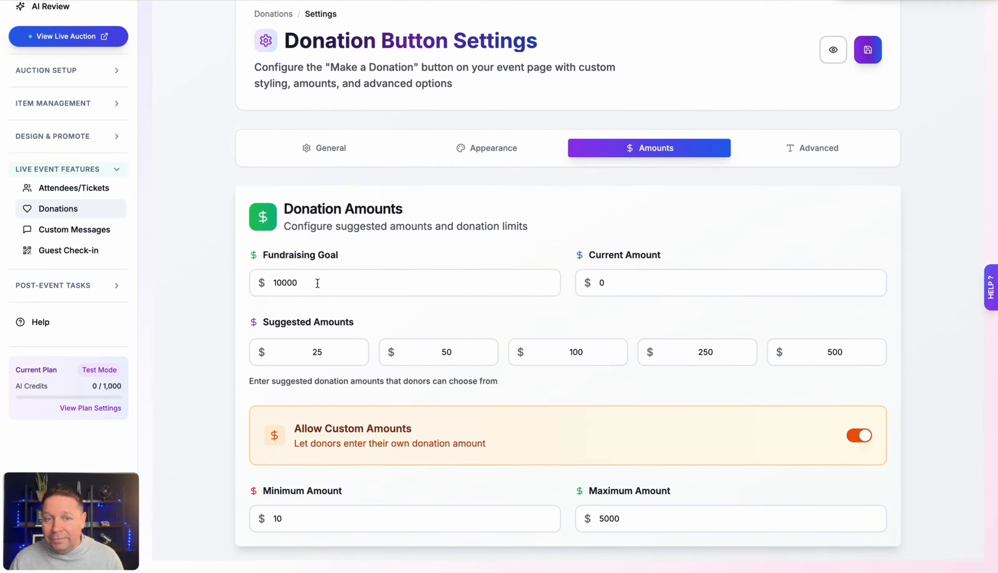
drag(308, 283, 254, 280)
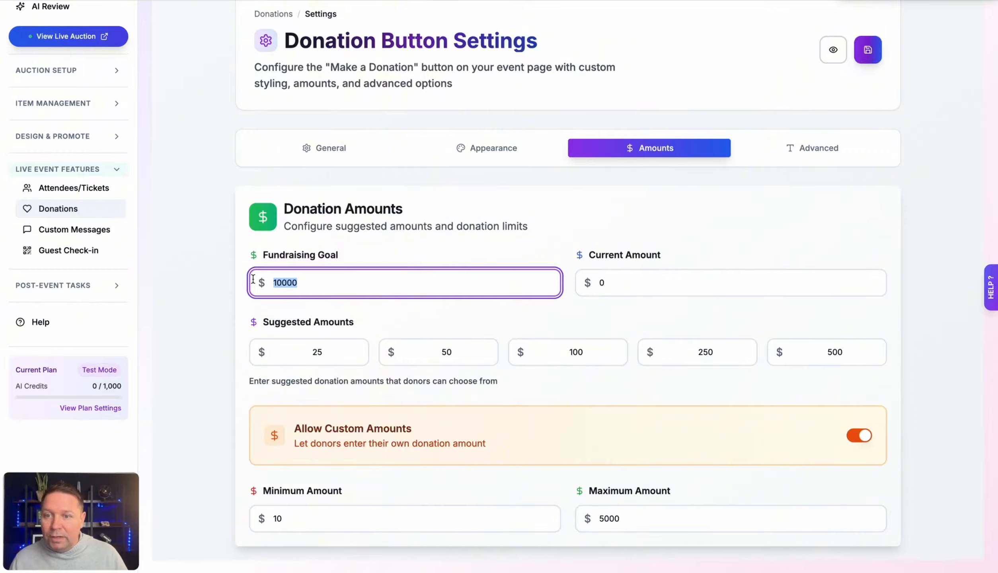
click(612, 281)
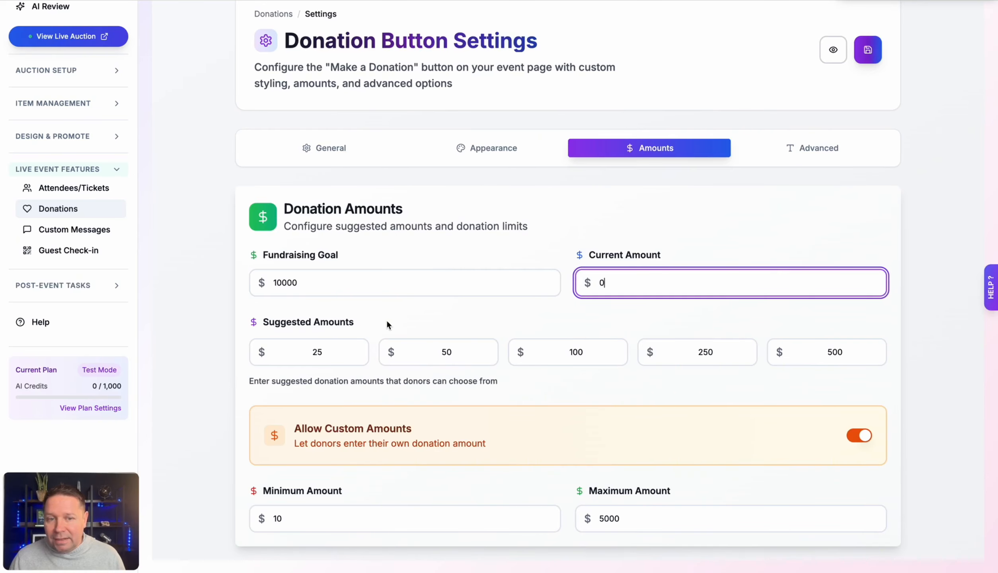
Set the first three suggested donation amounts to $50, $75 and $150
click(582, 352)
key(BackSpace)
key(BackSpace)
key(BackSpace)
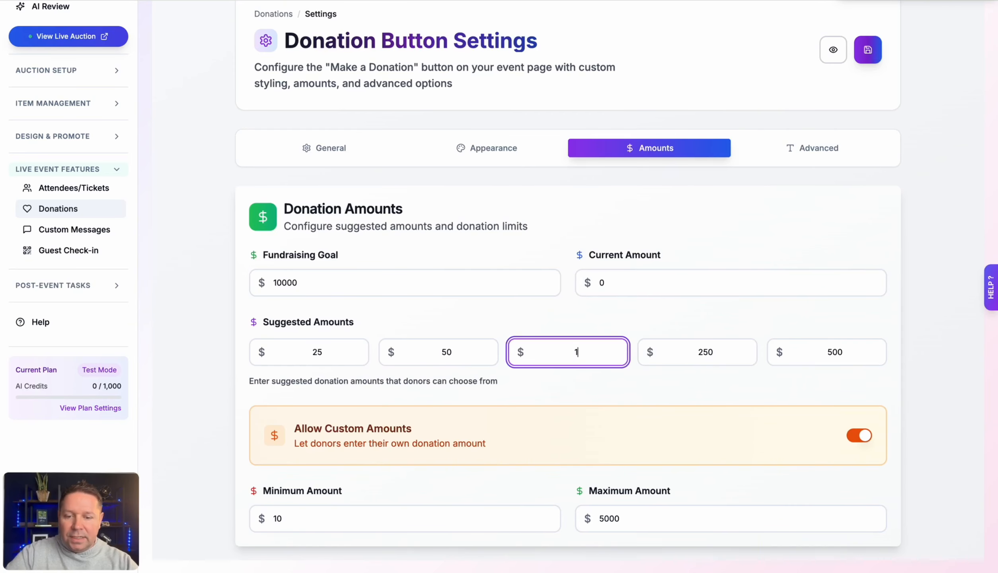
text(150)
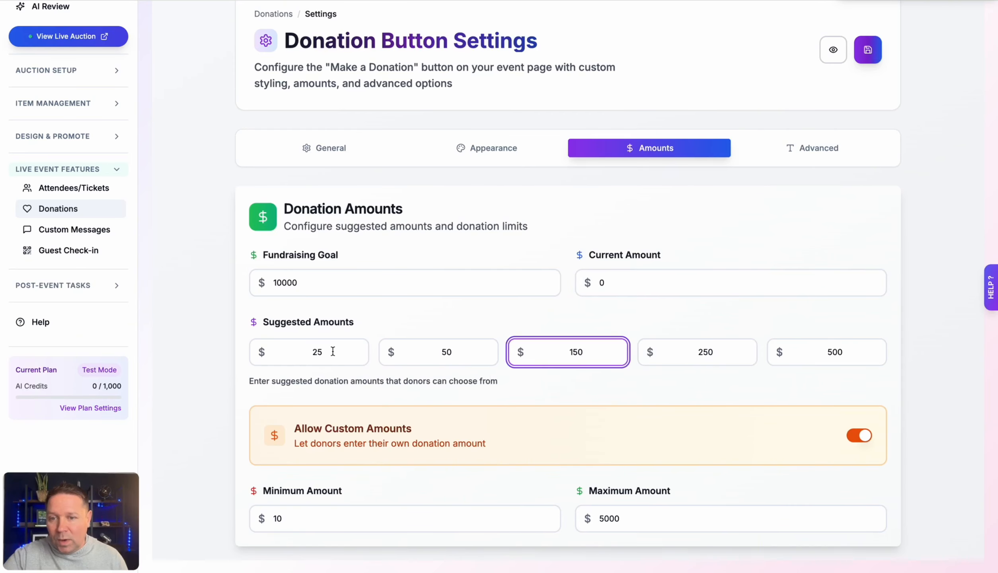
drag(451, 350, 438, 350)
text(75)
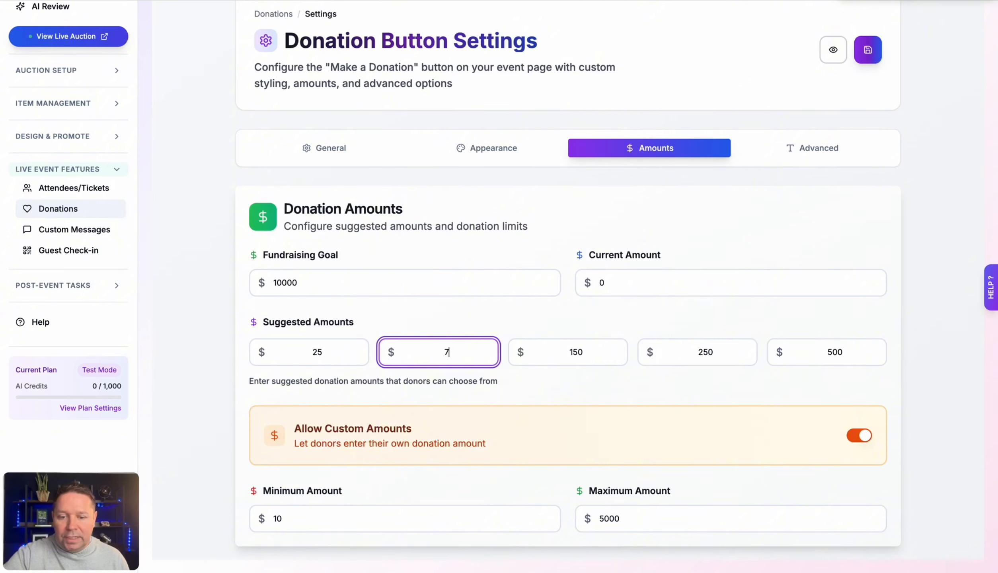
double_click(322, 352)
text(50)
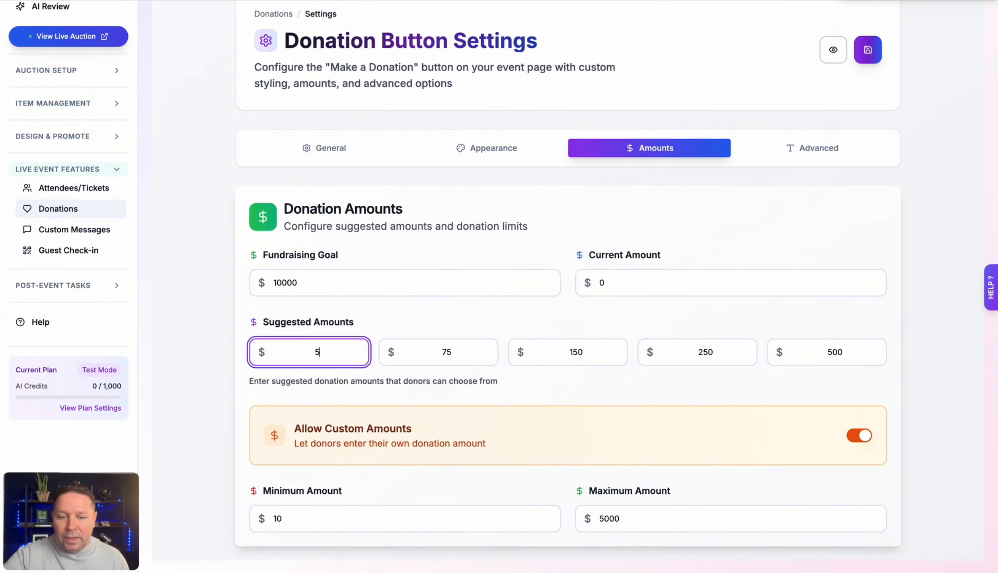
click(410, 327)
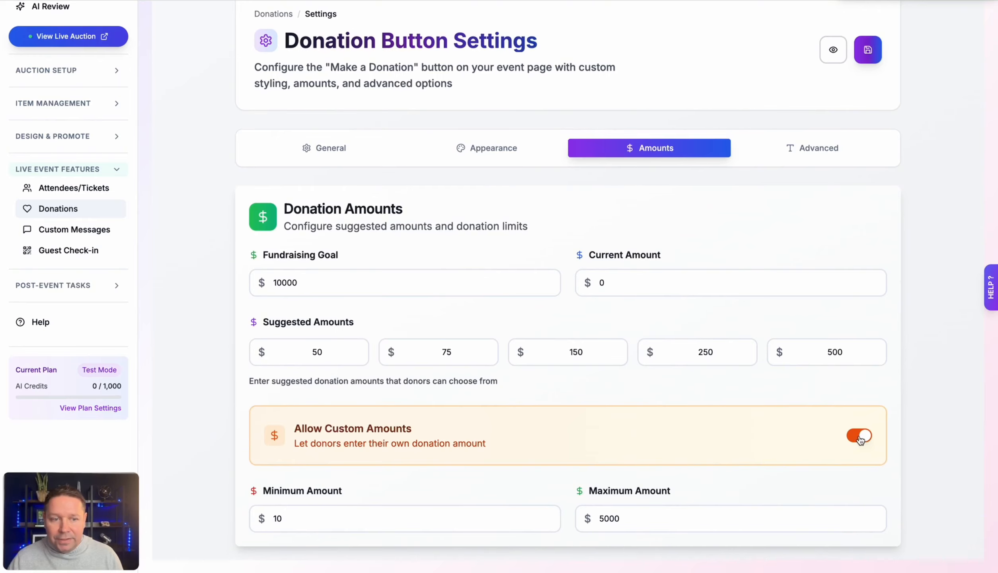
Try turning off Allow Custom Amounts, and switch it back on
click(859, 437)
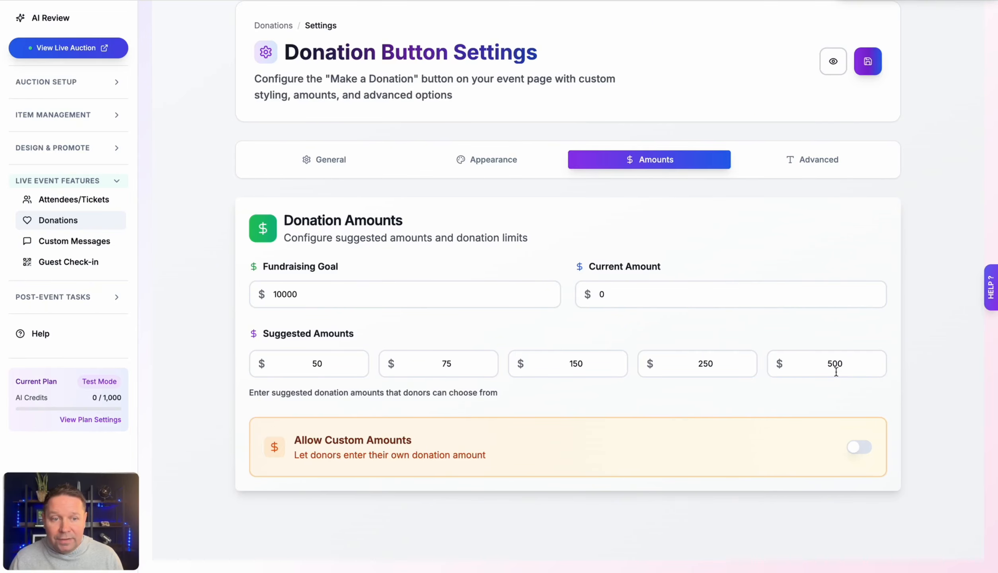
click(858, 448)
scroll(718, 439, down, 1)
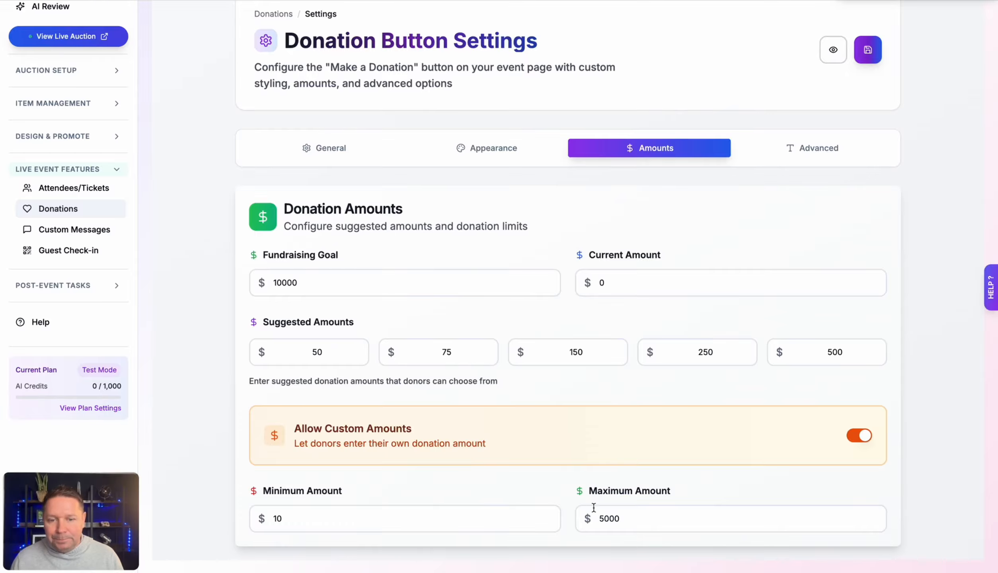
Examine the advanced donation options, including contact information, anonymous donations, the thank you message and the redirect setting
click(809, 153)
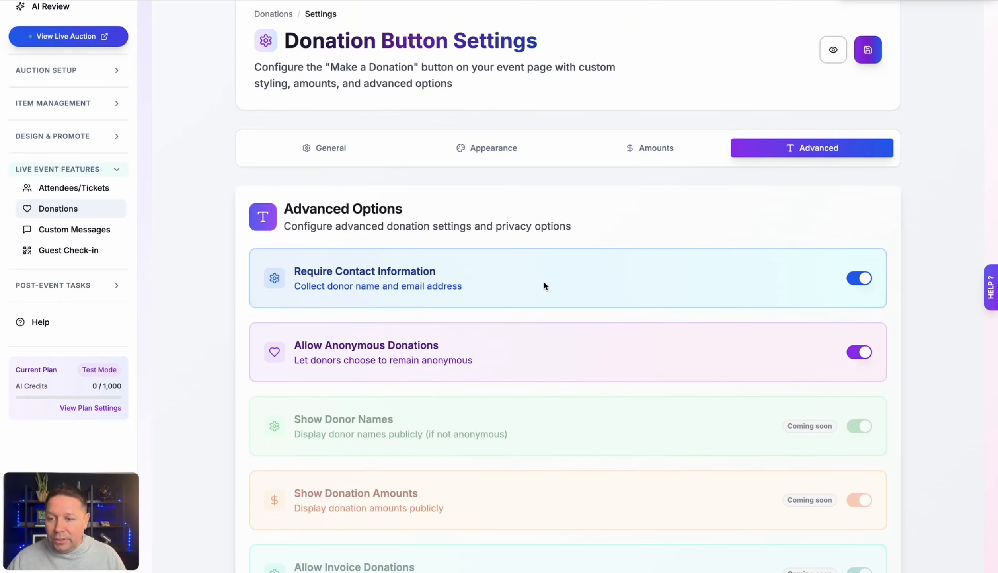
scroll(544, 283, down, 3)
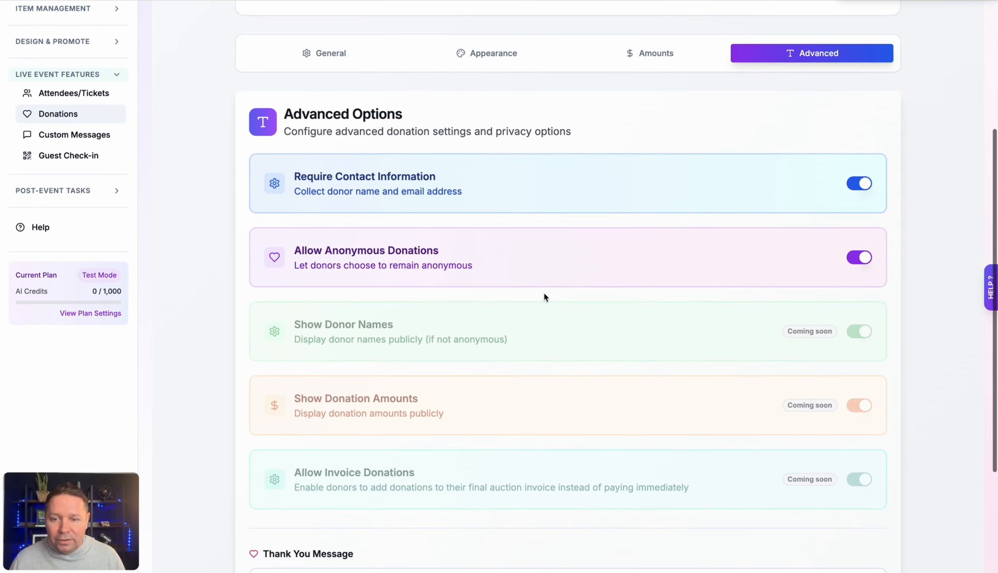
scroll(544, 296, down, 5)
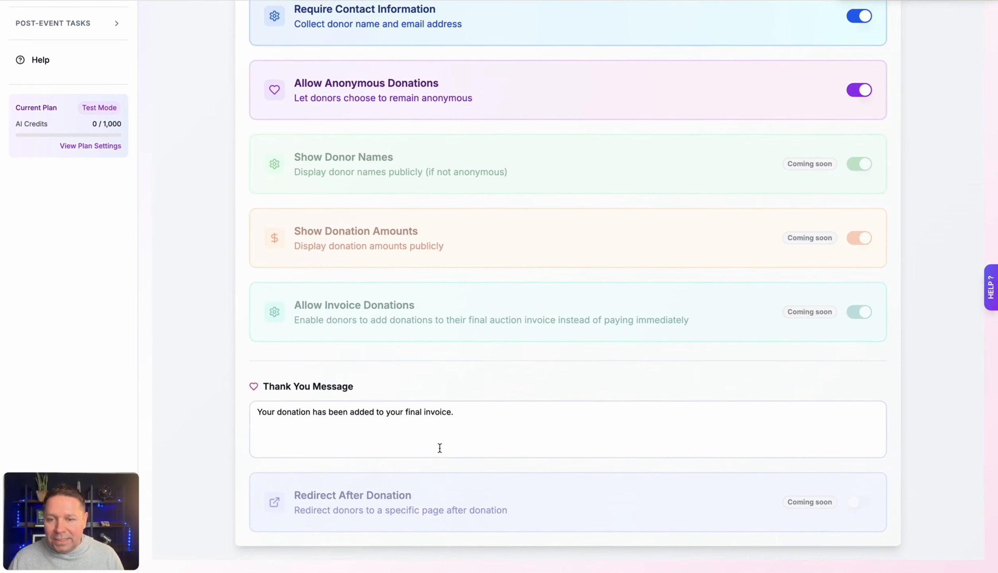
click(258, 411)
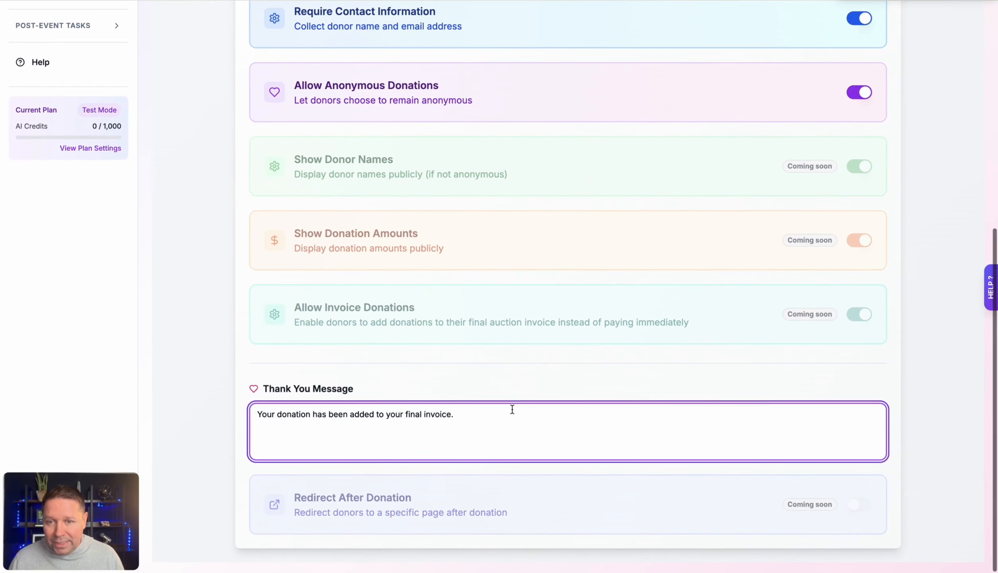
click(519, 377)
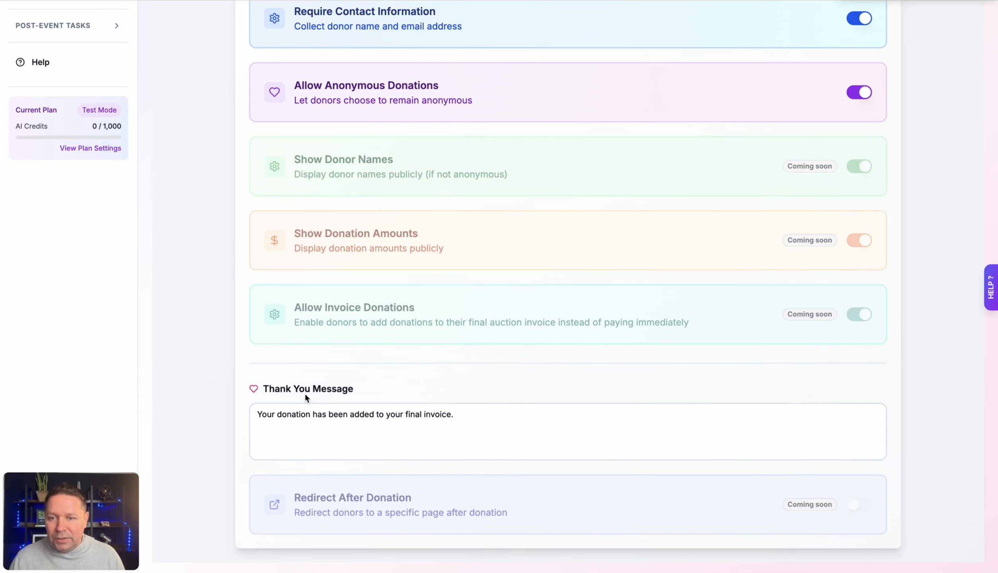
scroll(498, 379, up, 1)
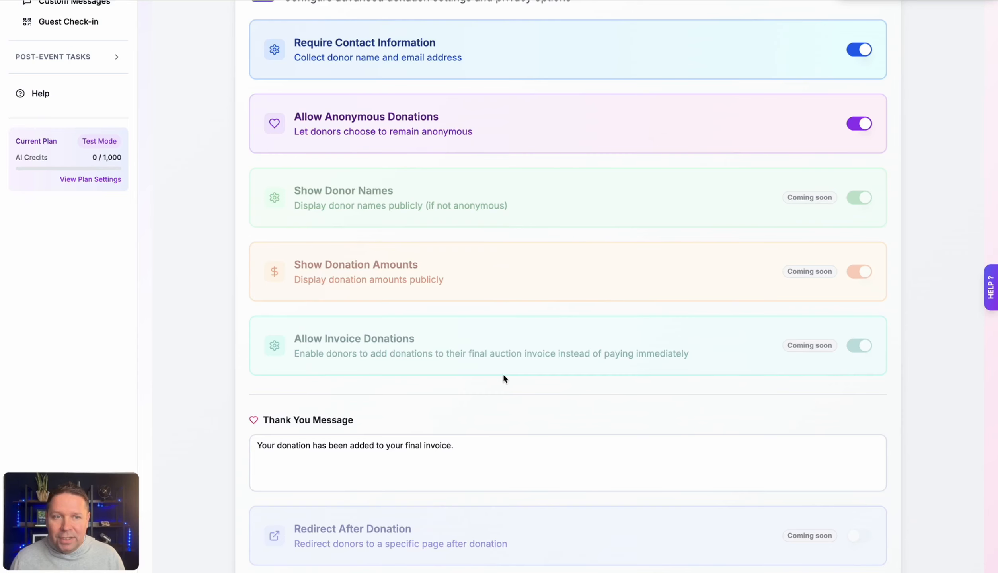
scroll(503, 375, up, 5)
scroll(500, 377, up, 5)
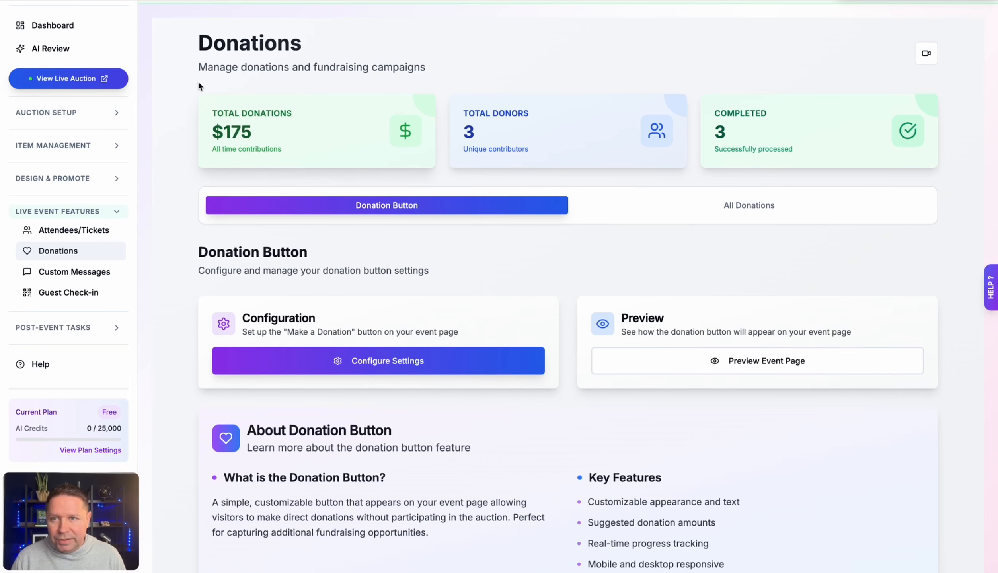
Show all donations received and review each donor's amount, type, status and date
click(741, 210)
scroll(548, 298, down, 1)
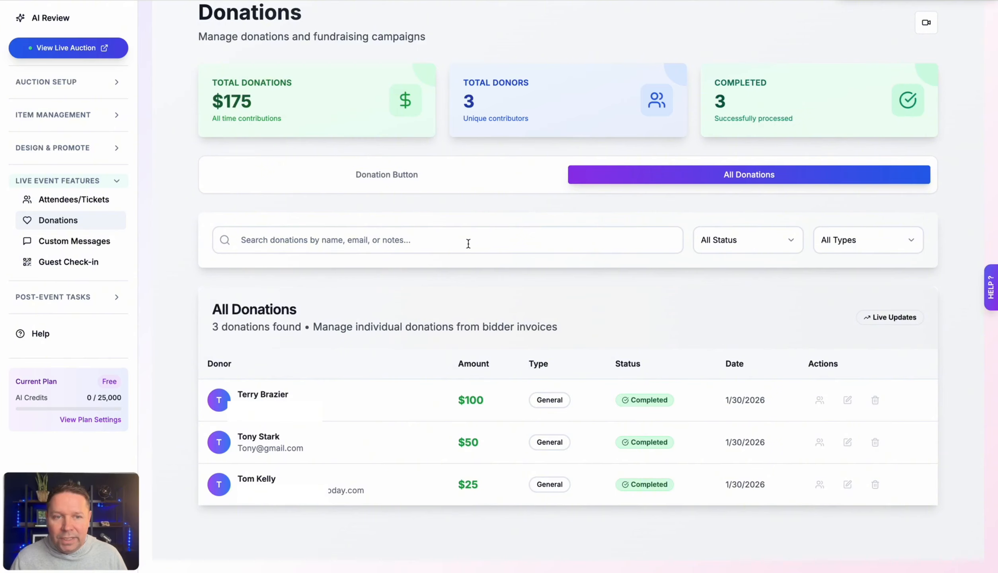
scroll(468, 243, up, 3)
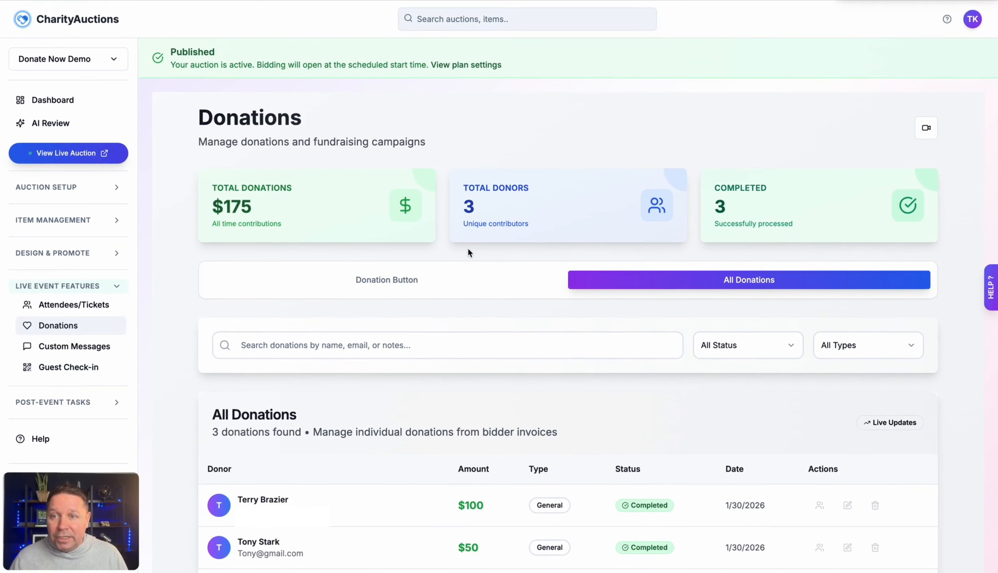